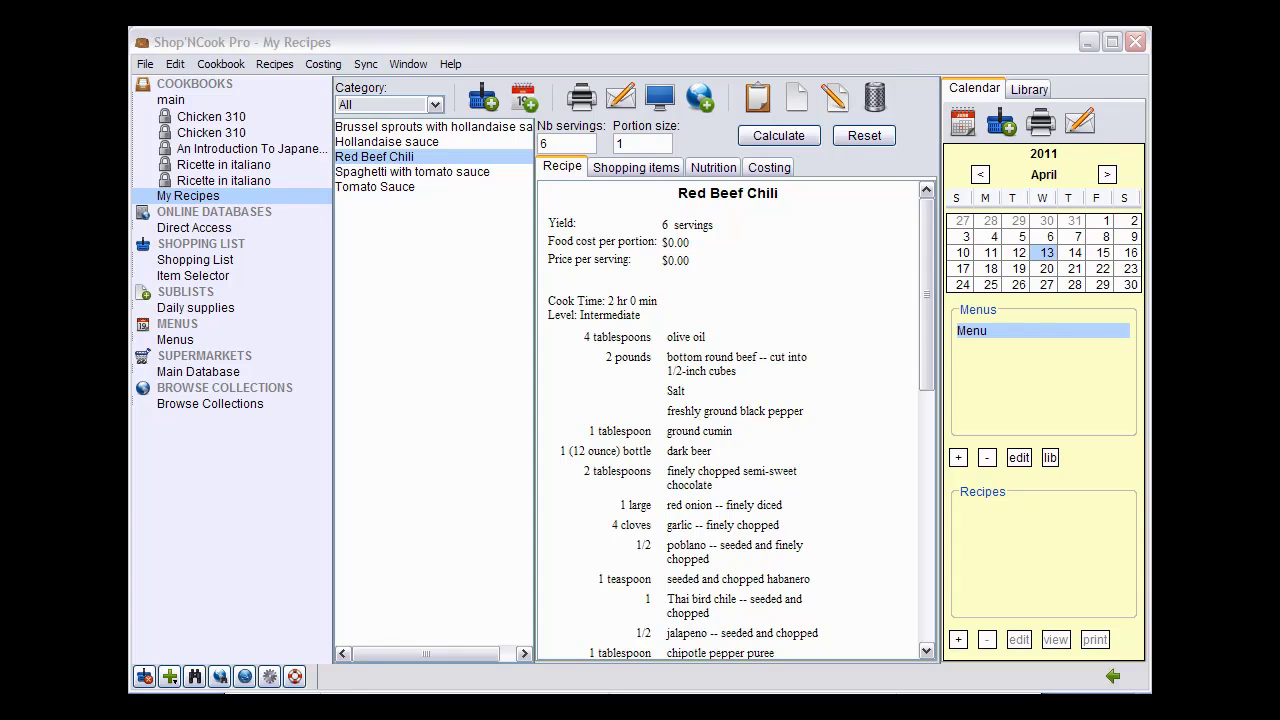
Paste the copied Toasted Cumin Crema text into the Import Editor as Plain Text and confirm importing it
drag(922, 358, 929, 567)
click(757, 100)
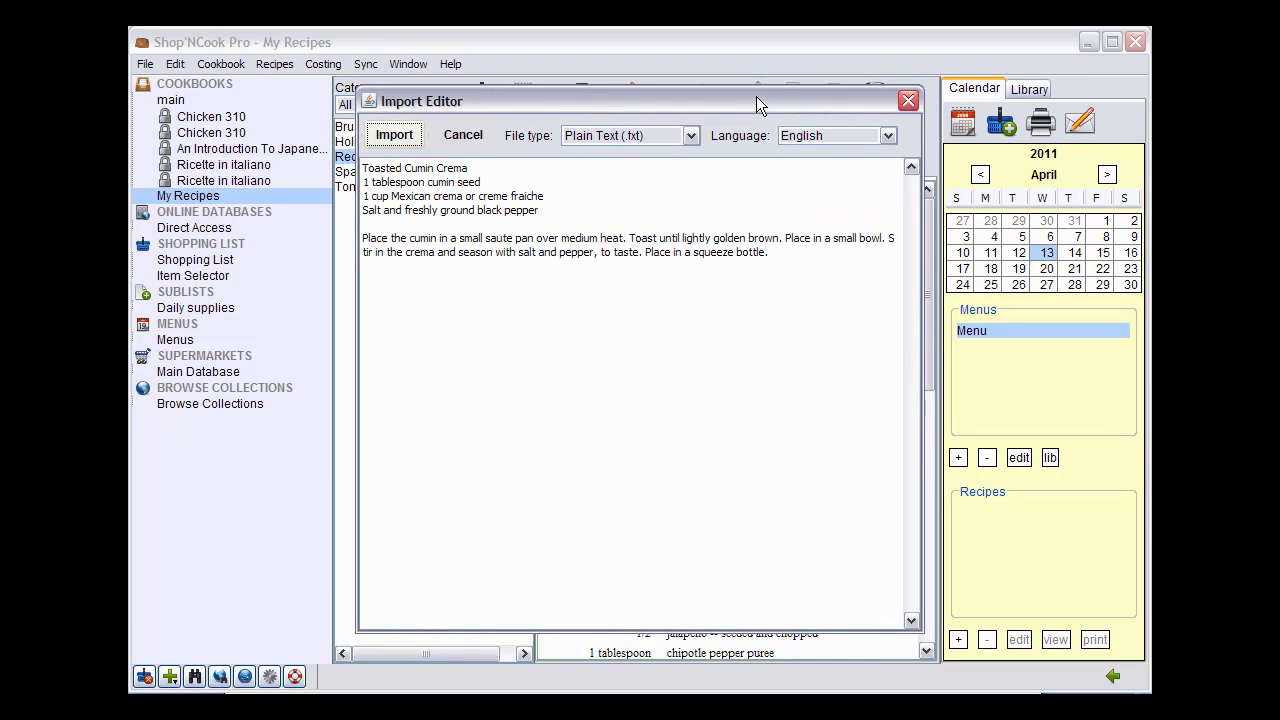
click(392, 136)
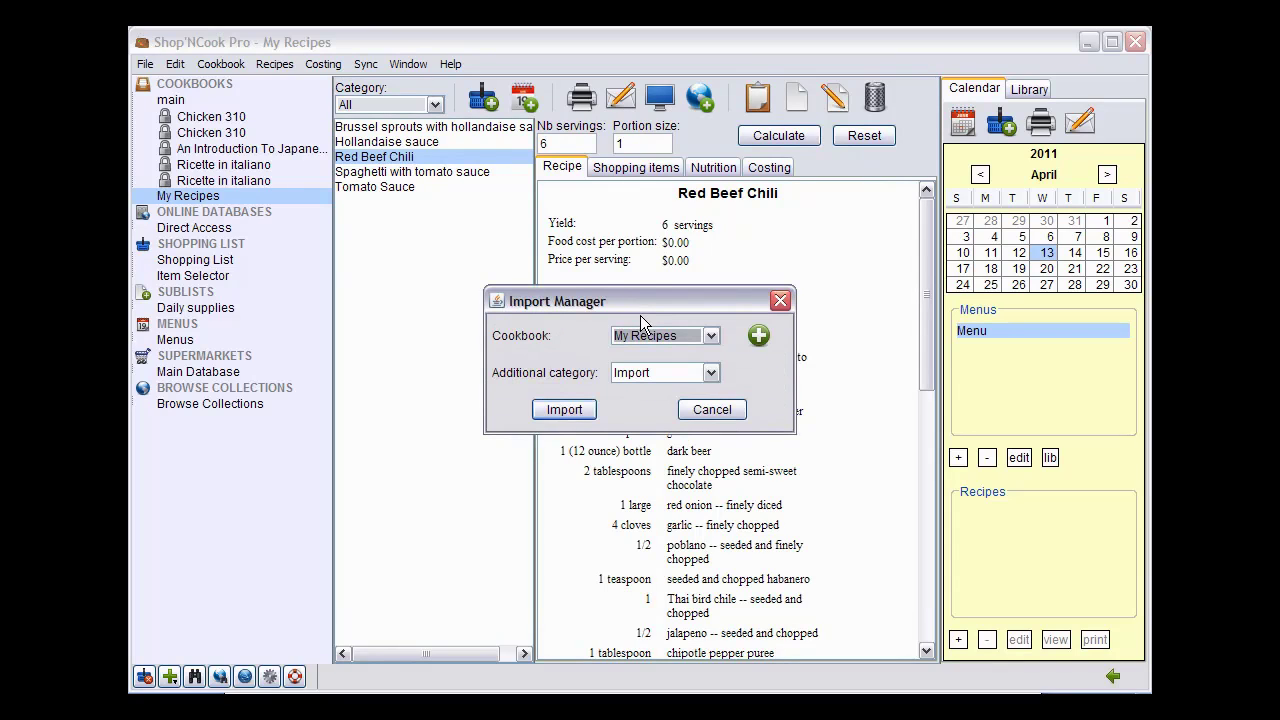
Import Toasted Cumin Crema into the My Recipes cookbook, then select Red Beef Chili
click(711, 336)
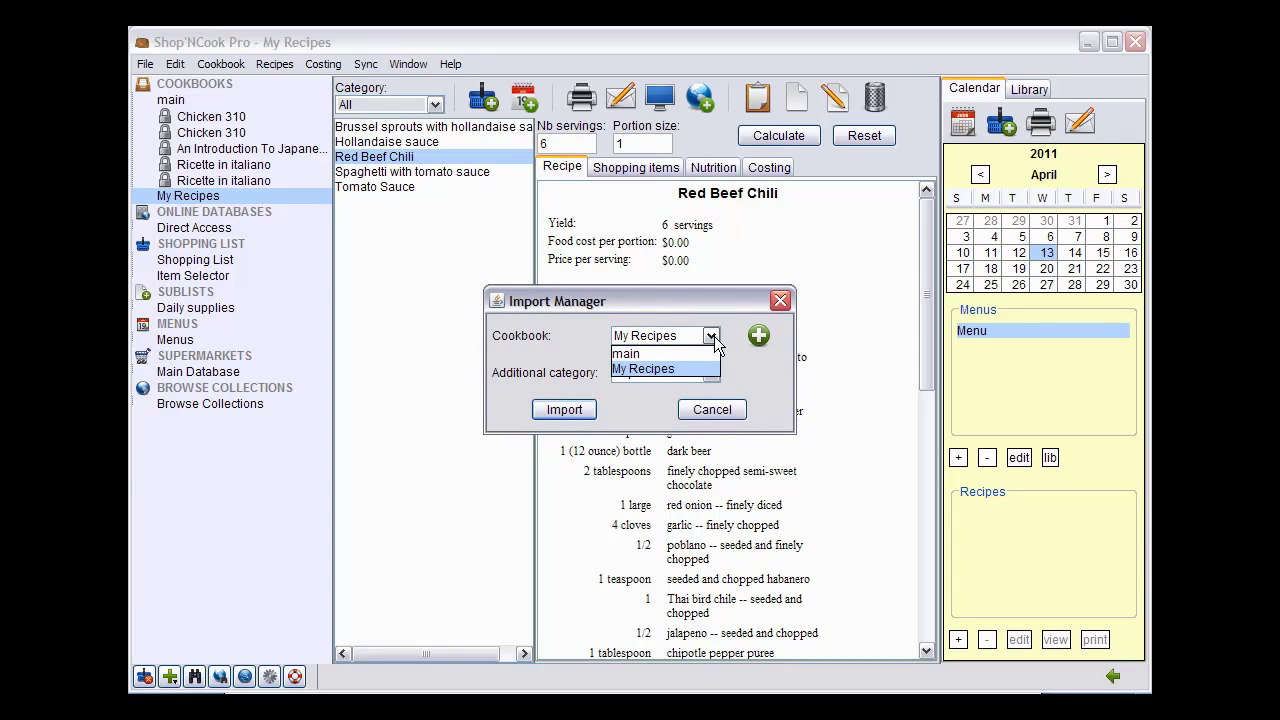
click(712, 338)
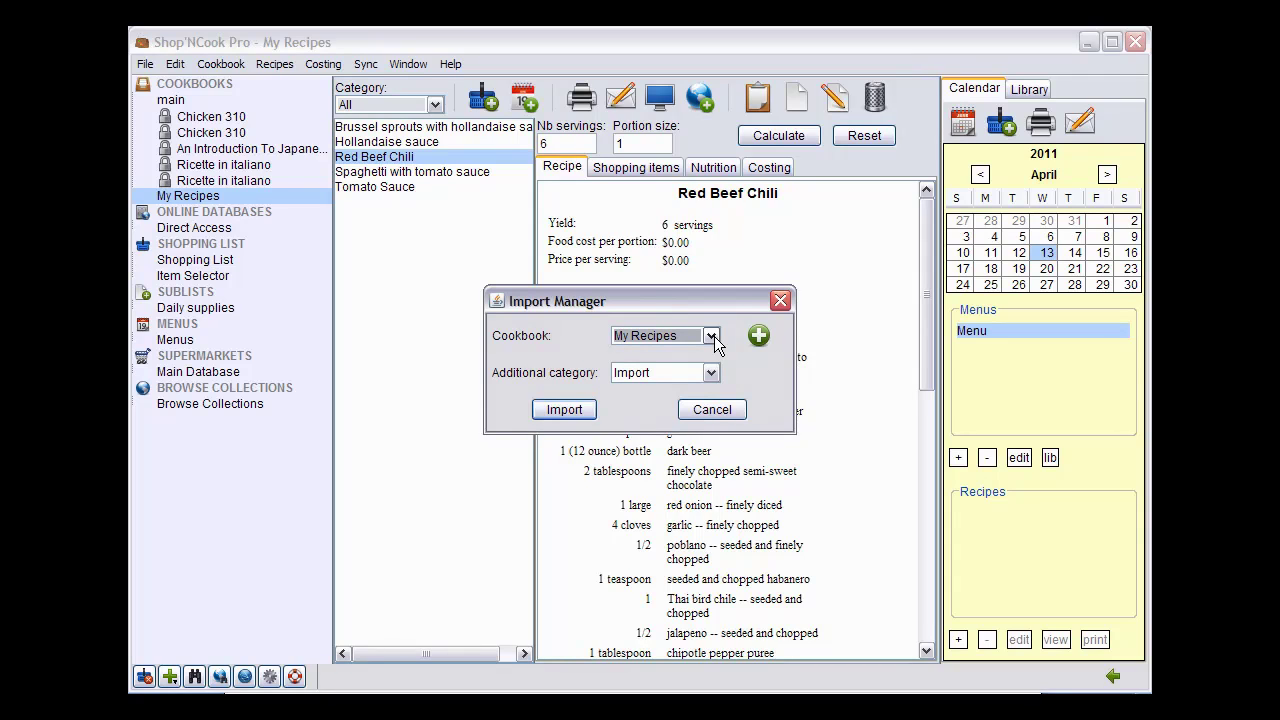
click(563, 410)
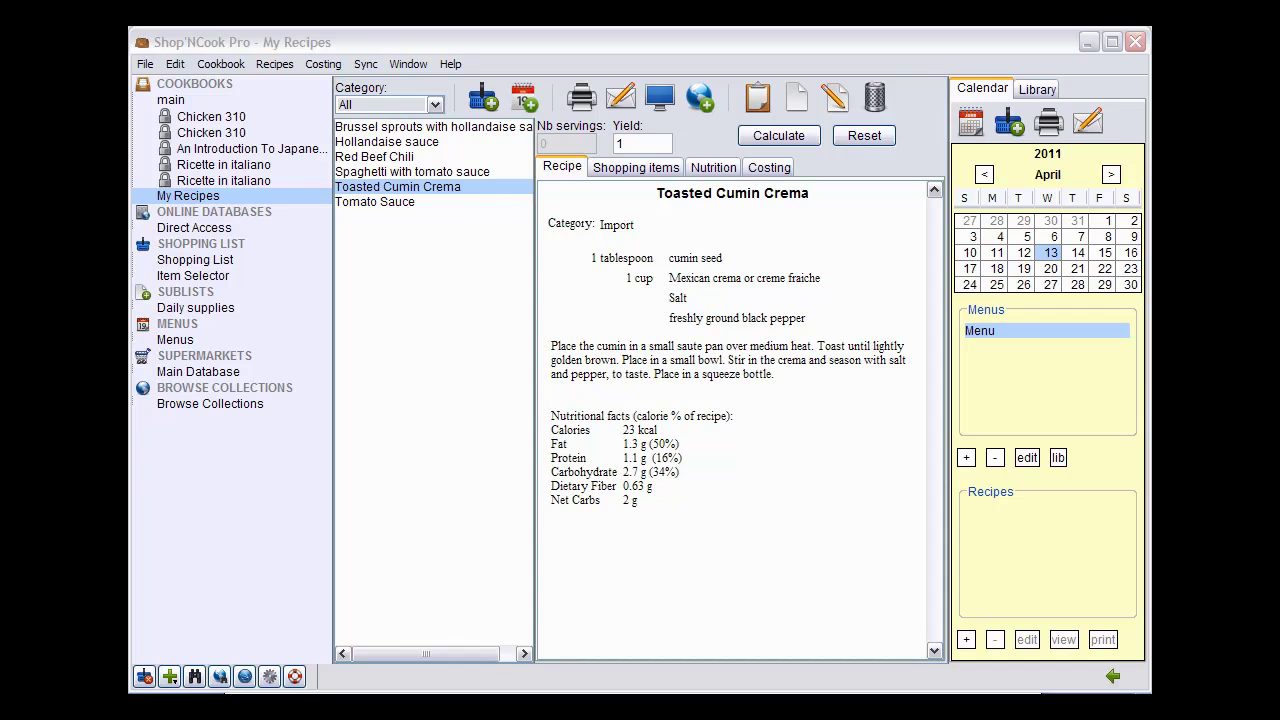
click(383, 160)
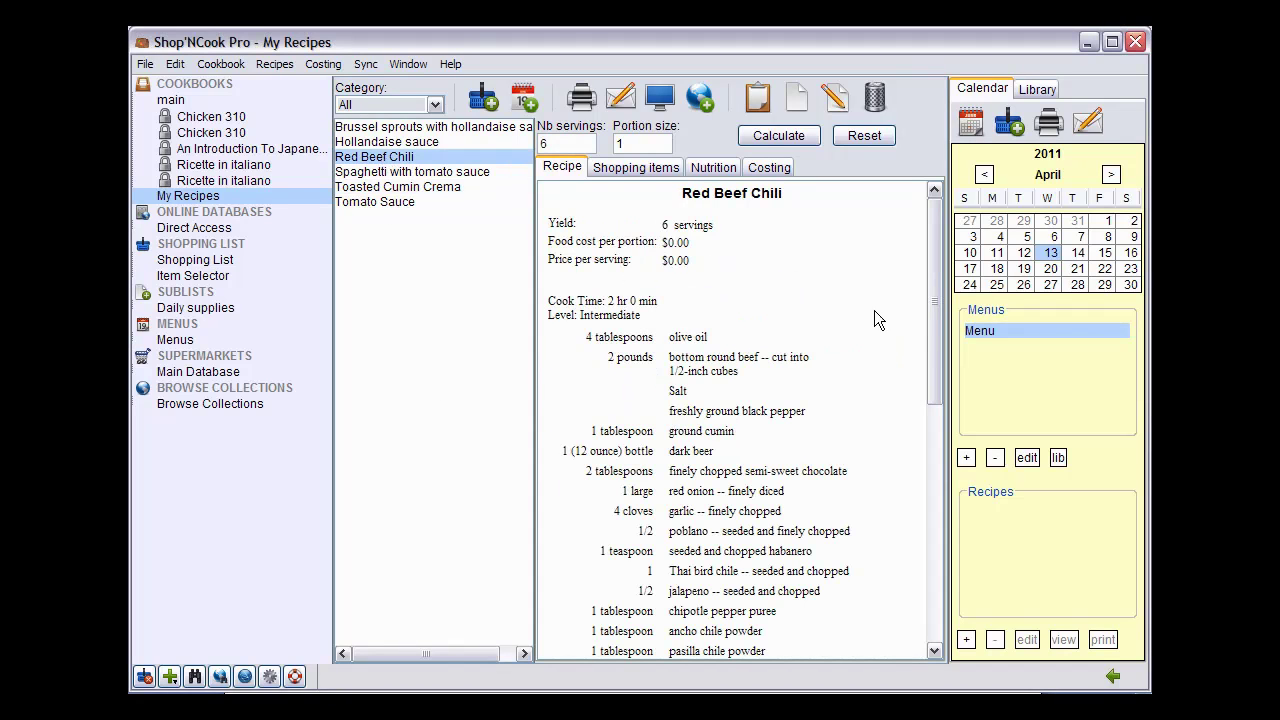
Preview the chili's linked Toasted Cumin Crema sub-recipe, close it, and list the chili's shopping items
scroll(936, 350, down, 2)
drag(936, 350, 942, 542)
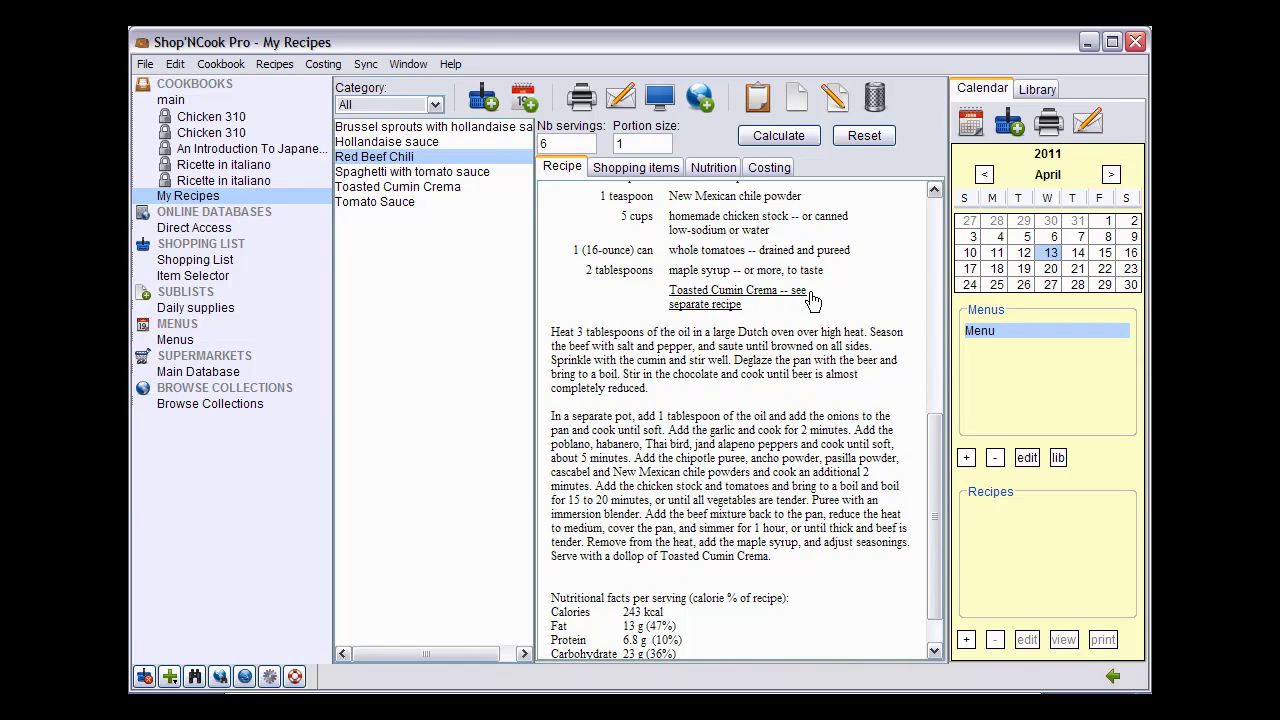
click(784, 296)
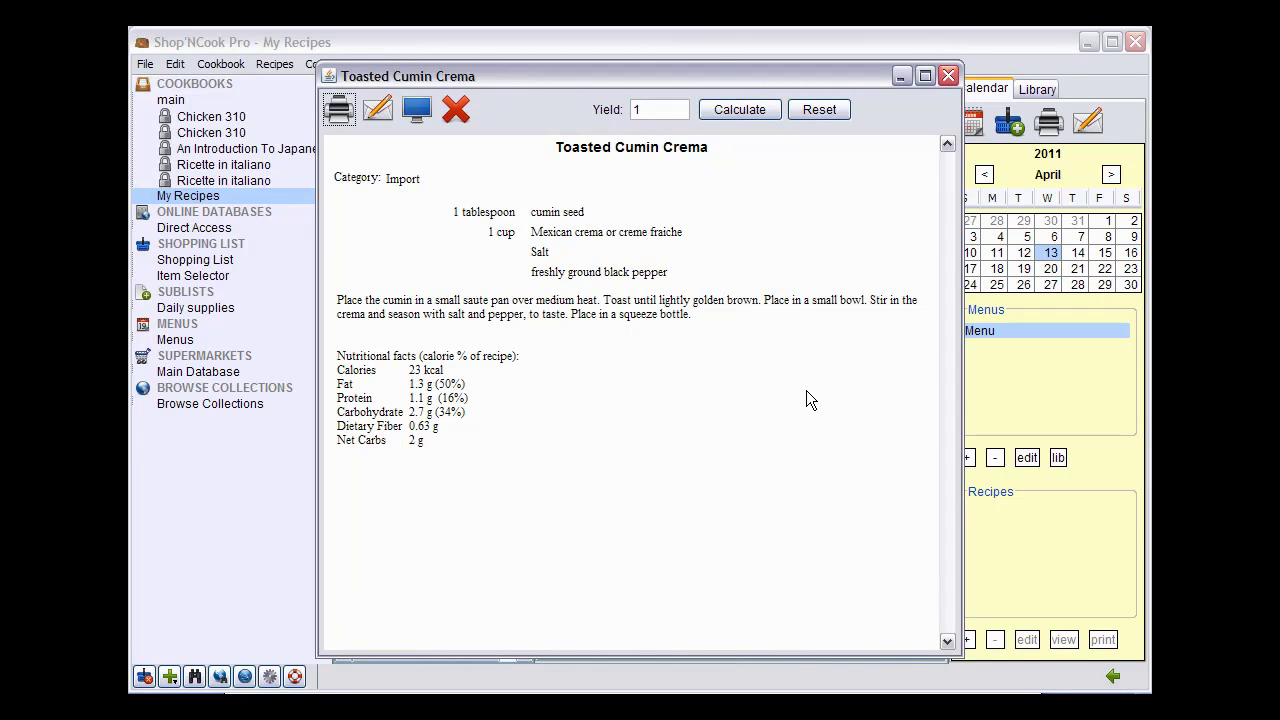
click(456, 109)
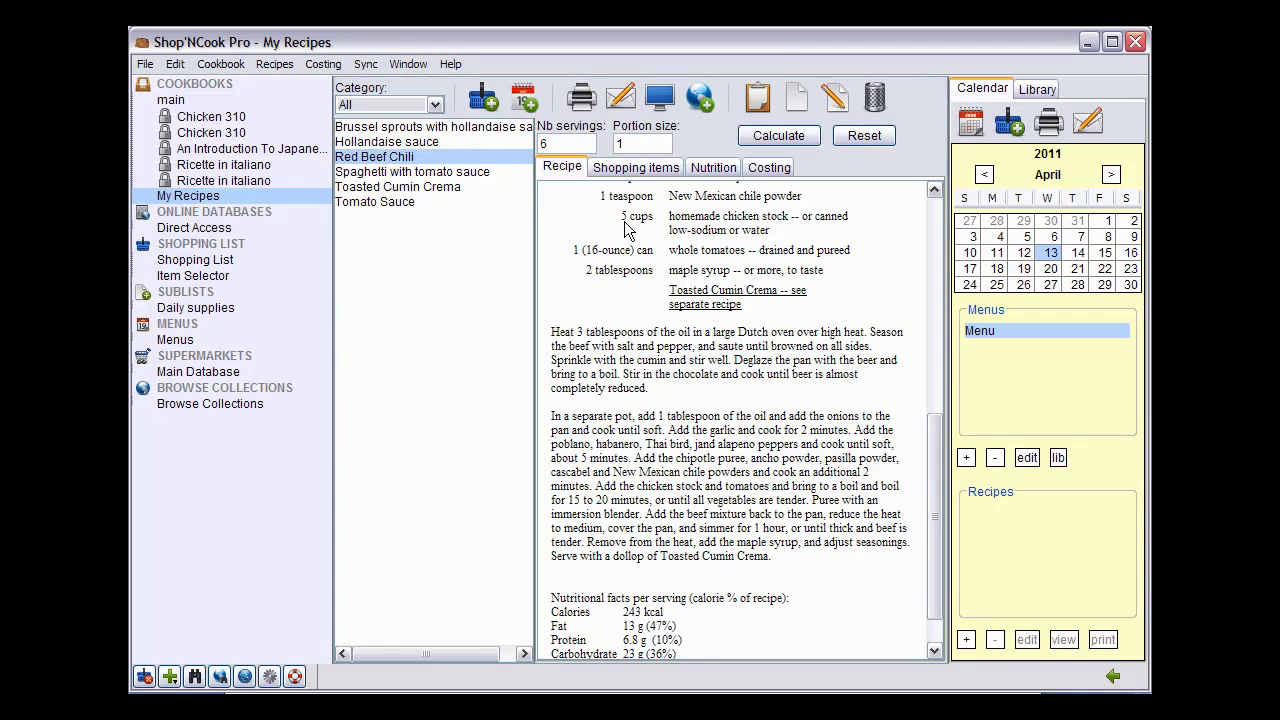
click(632, 170)
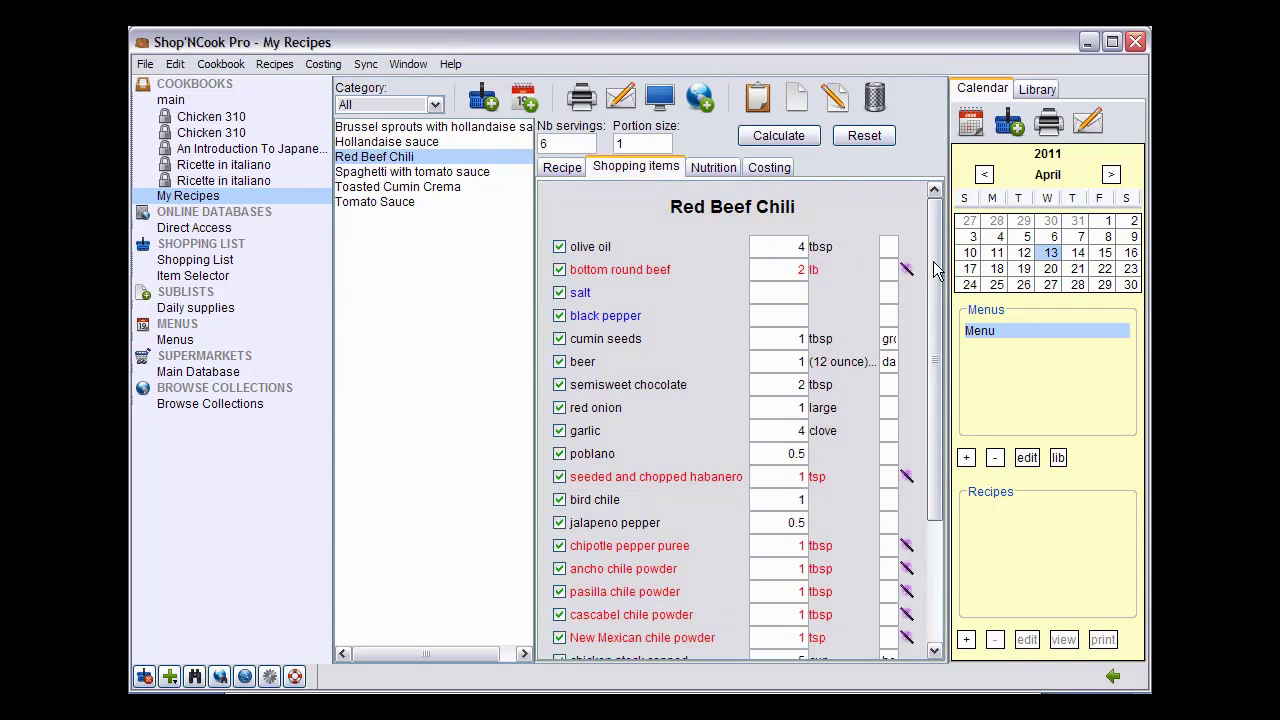
Review Red Beef Chili's shopping items, nutrition, and costing with nested crema items and 72% margin
drag(935, 270, 943, 466)
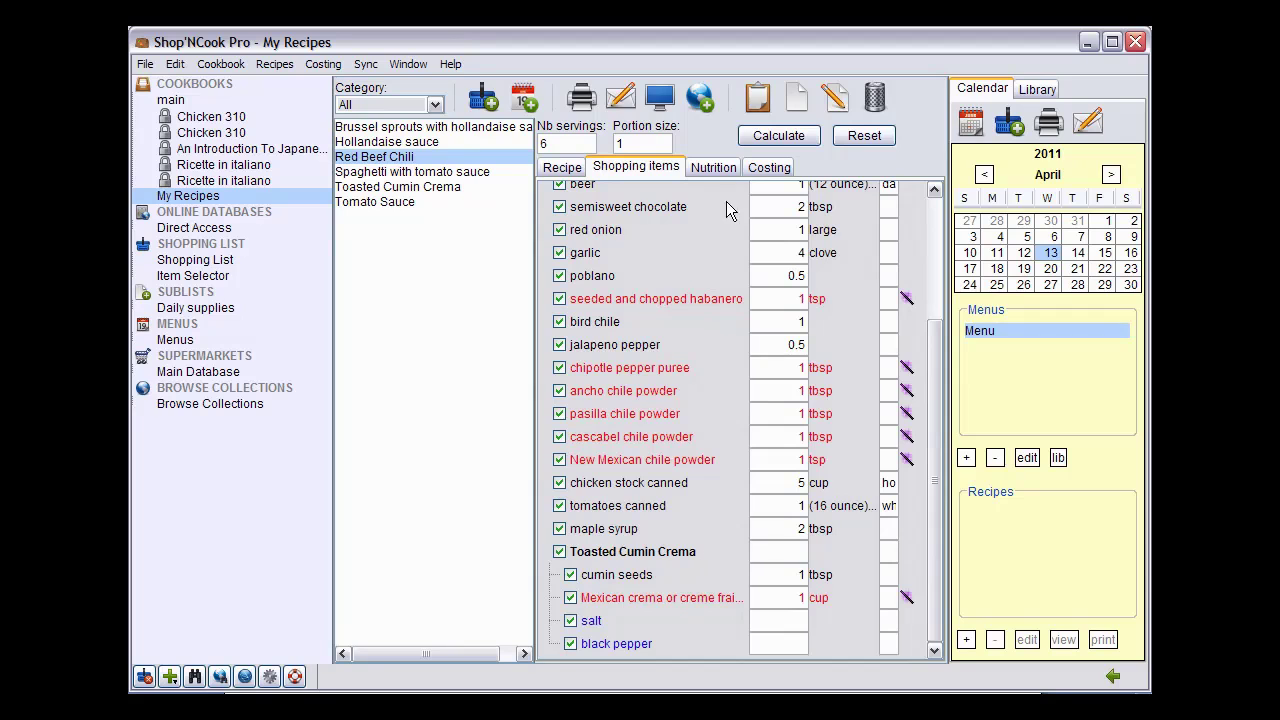
click(722, 168)
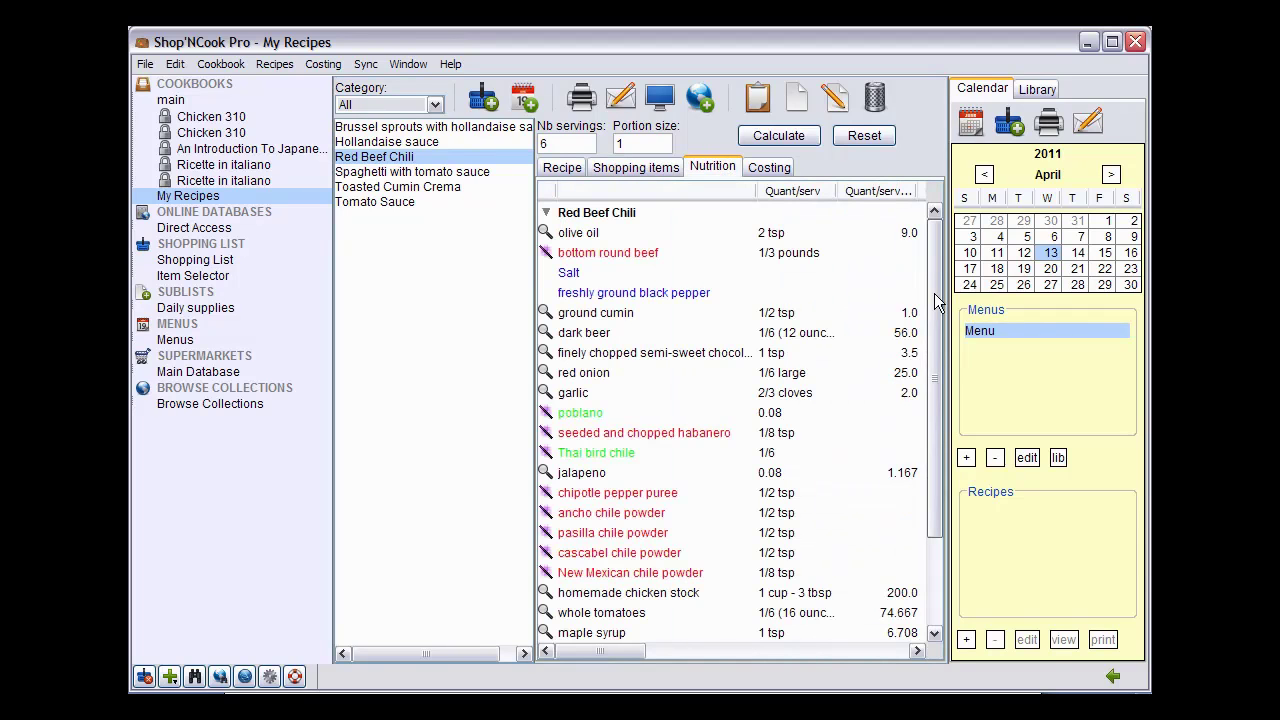
drag(938, 330, 940, 418)
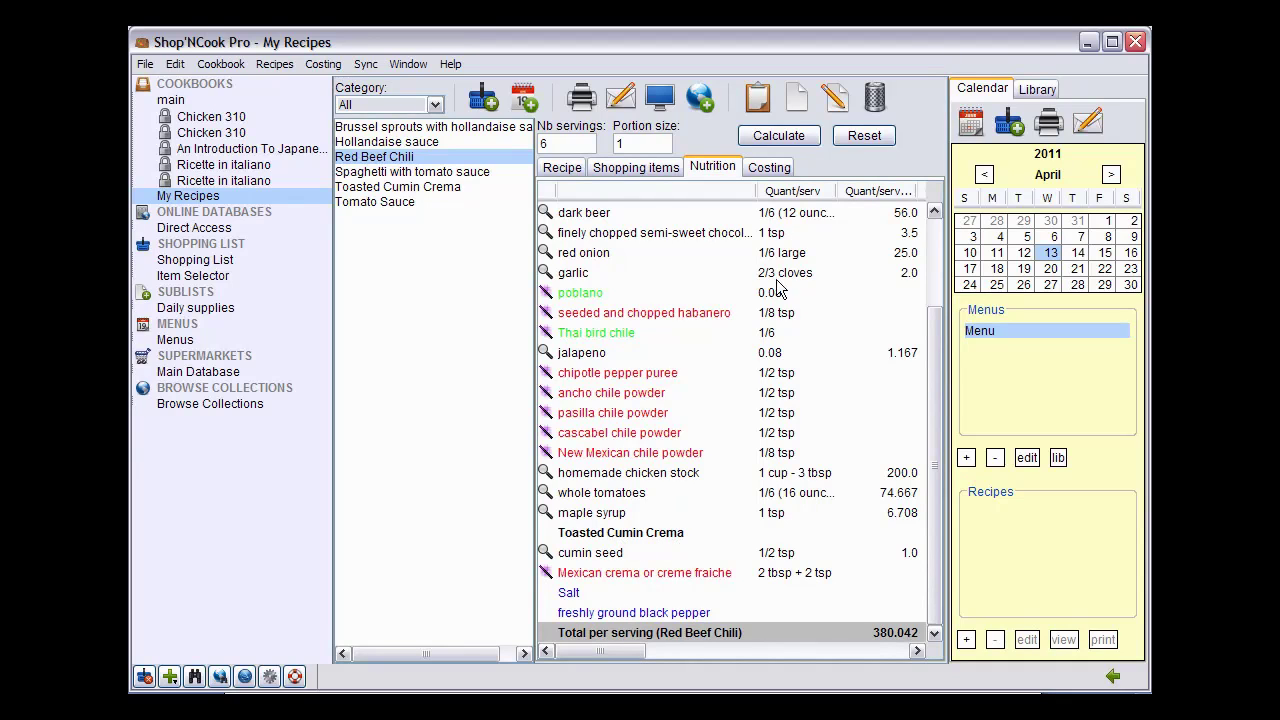
click(768, 168)
drag(922, 265, 935, 420)
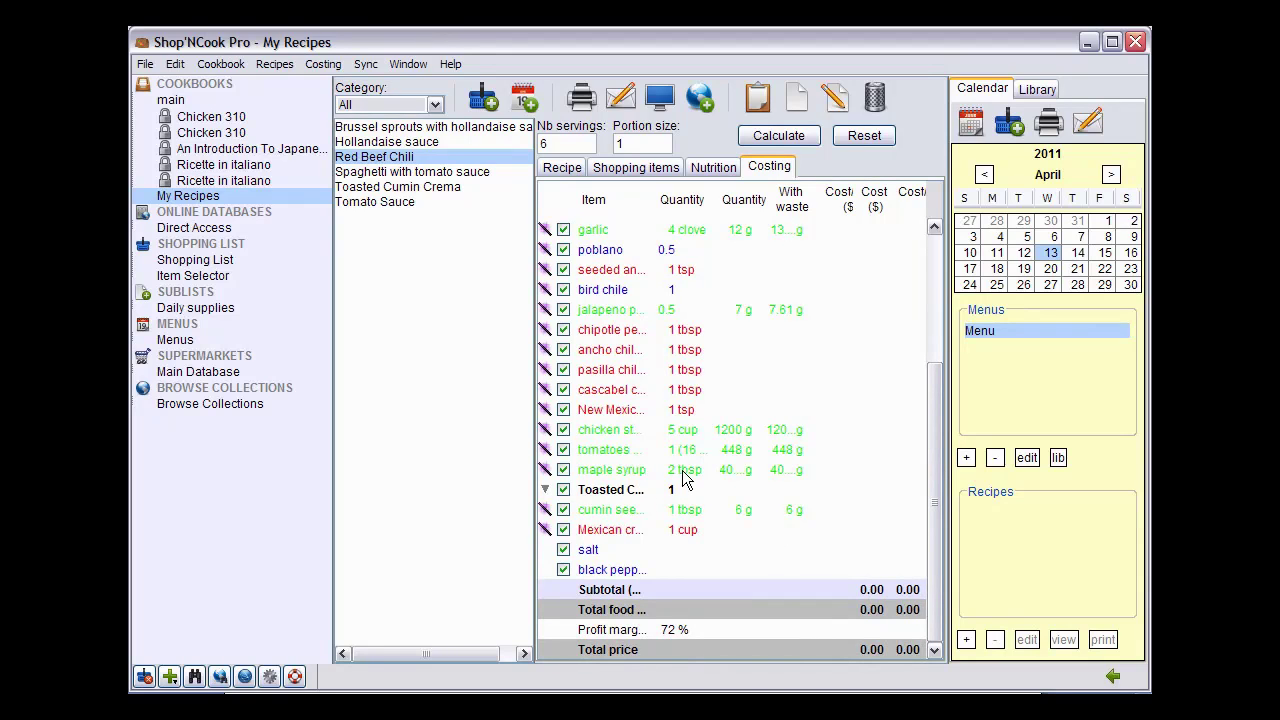
Switch Red Beef Chili back to its Recipe tab view
click(562, 168)
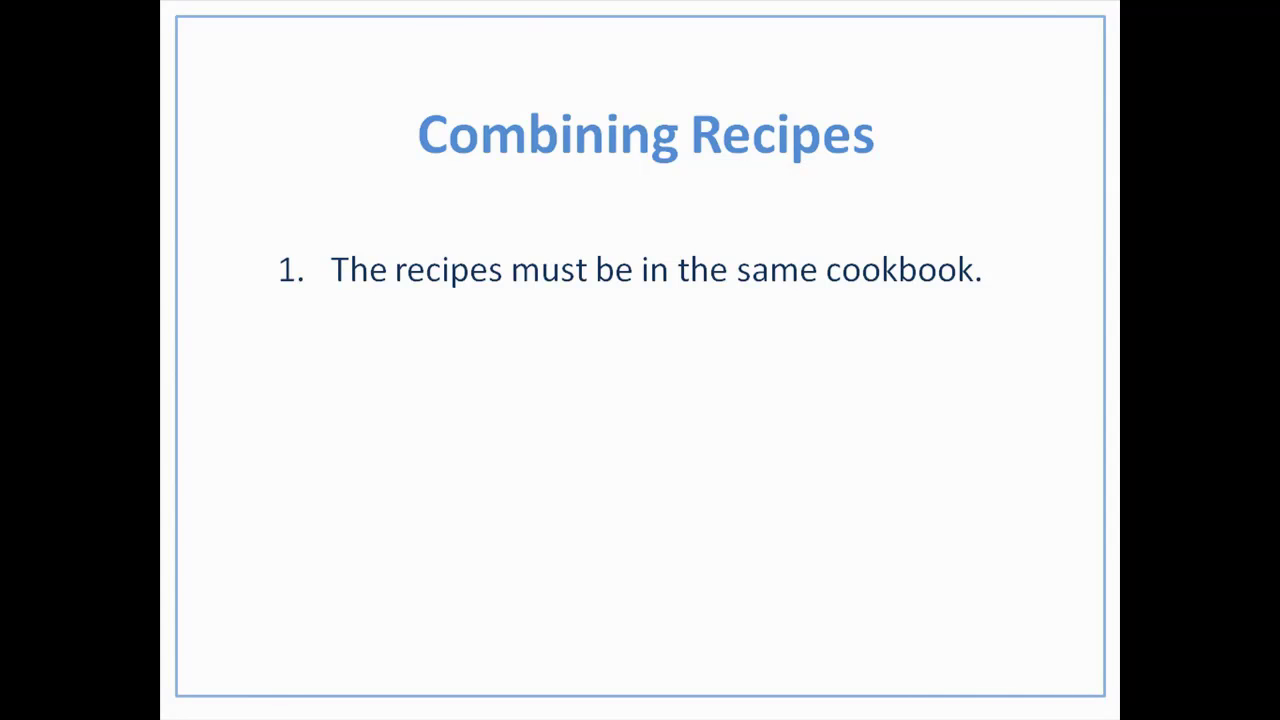
Advance the slide to the grocery-linking priority rule, then select Spaghetti with tomato sauce
key(Right)
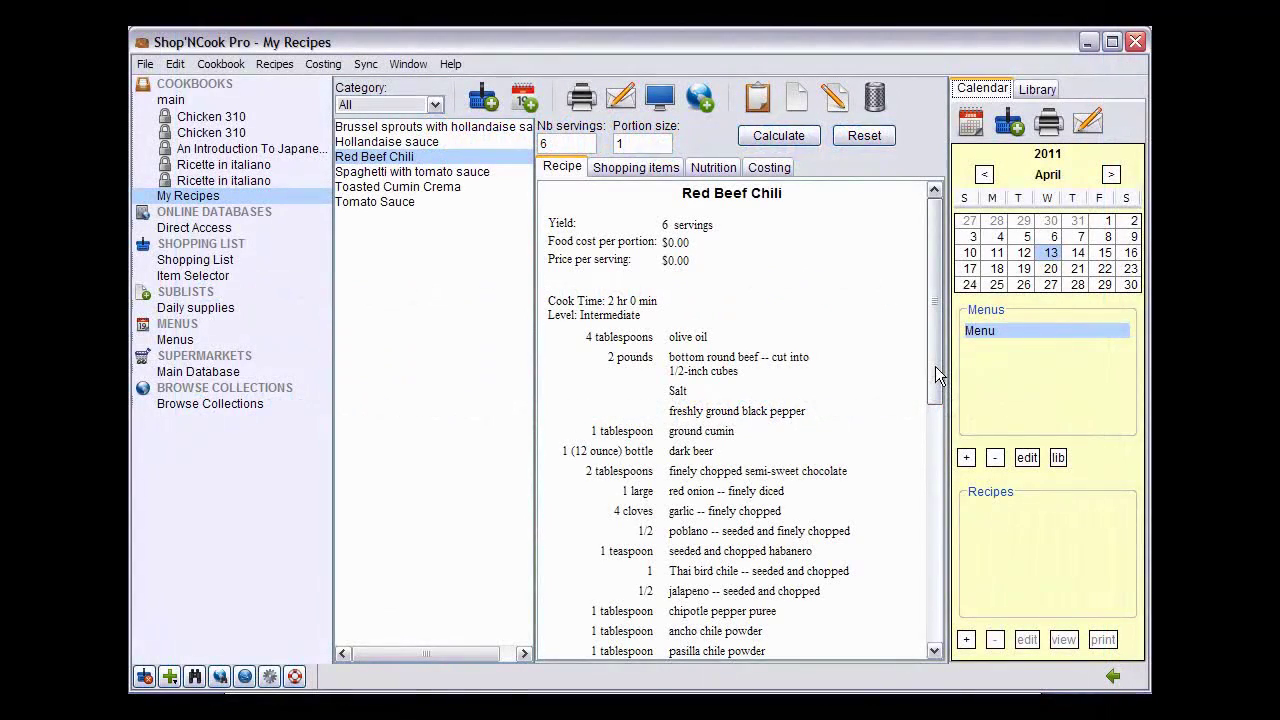
click(460, 172)
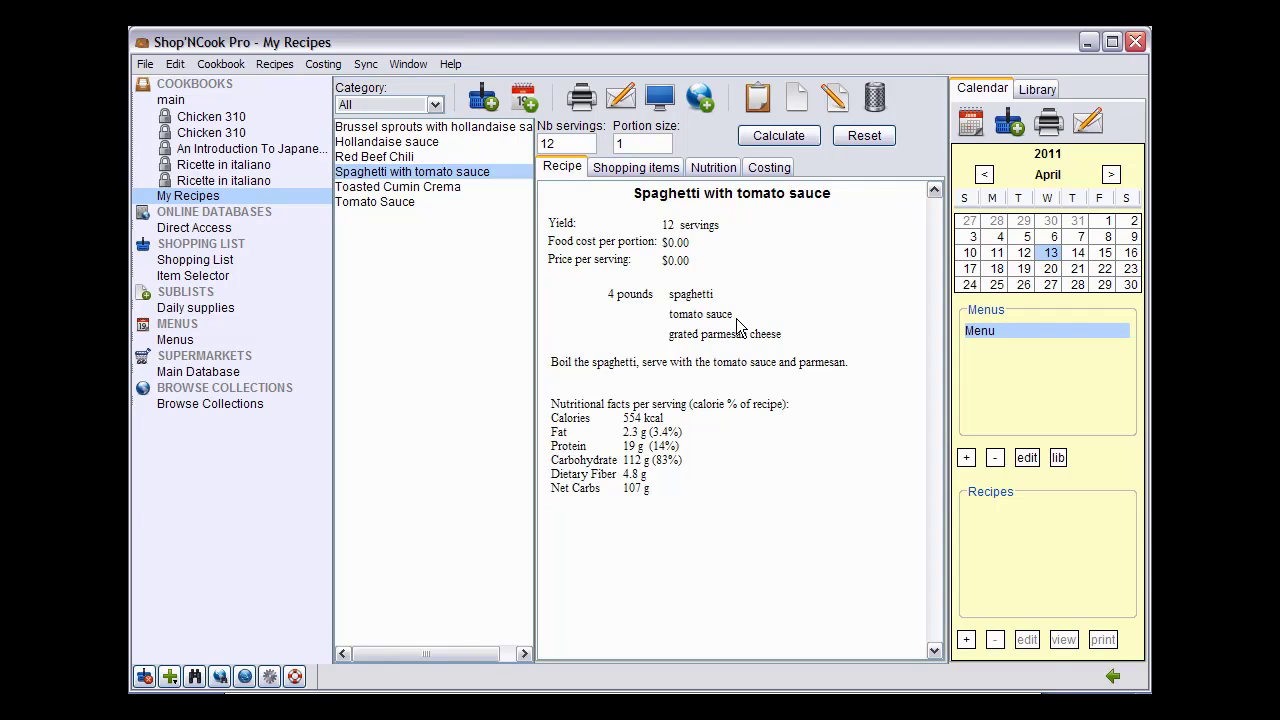
Check the spaghetti's shopping items, return to its $0.00 recipe summary, and begin editing it
click(642, 172)
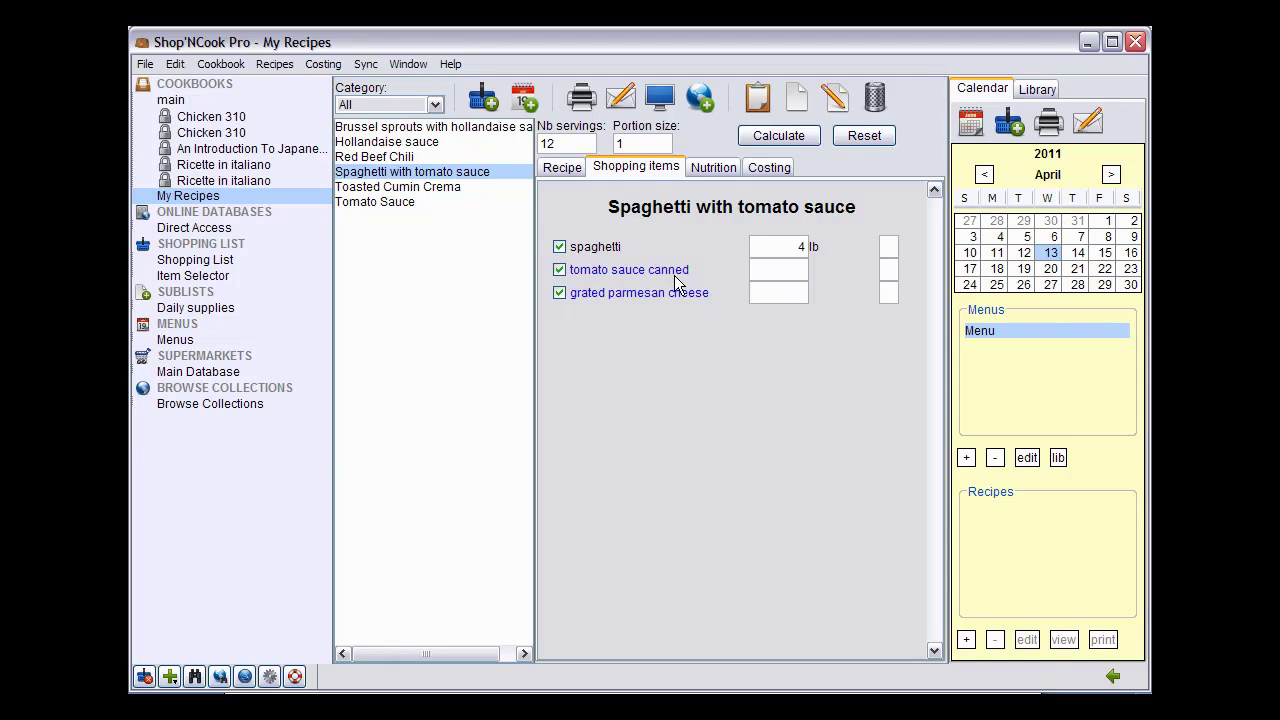
click(559, 172)
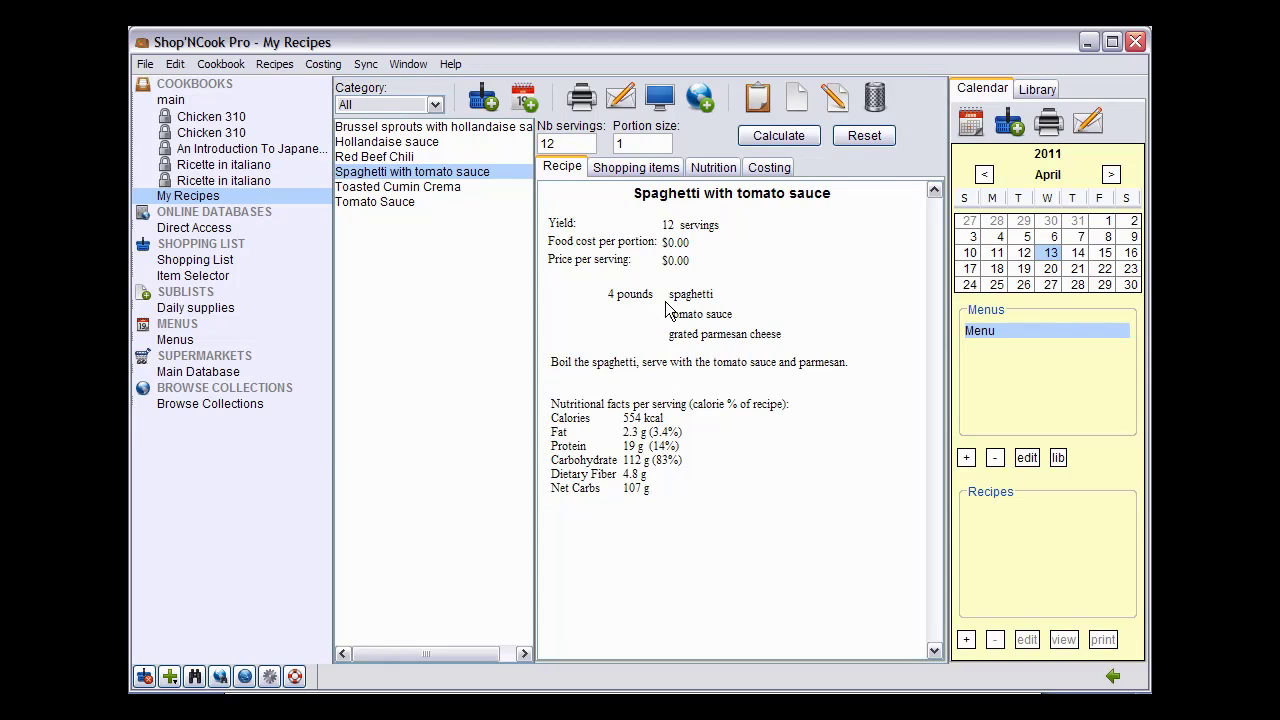
click(836, 98)
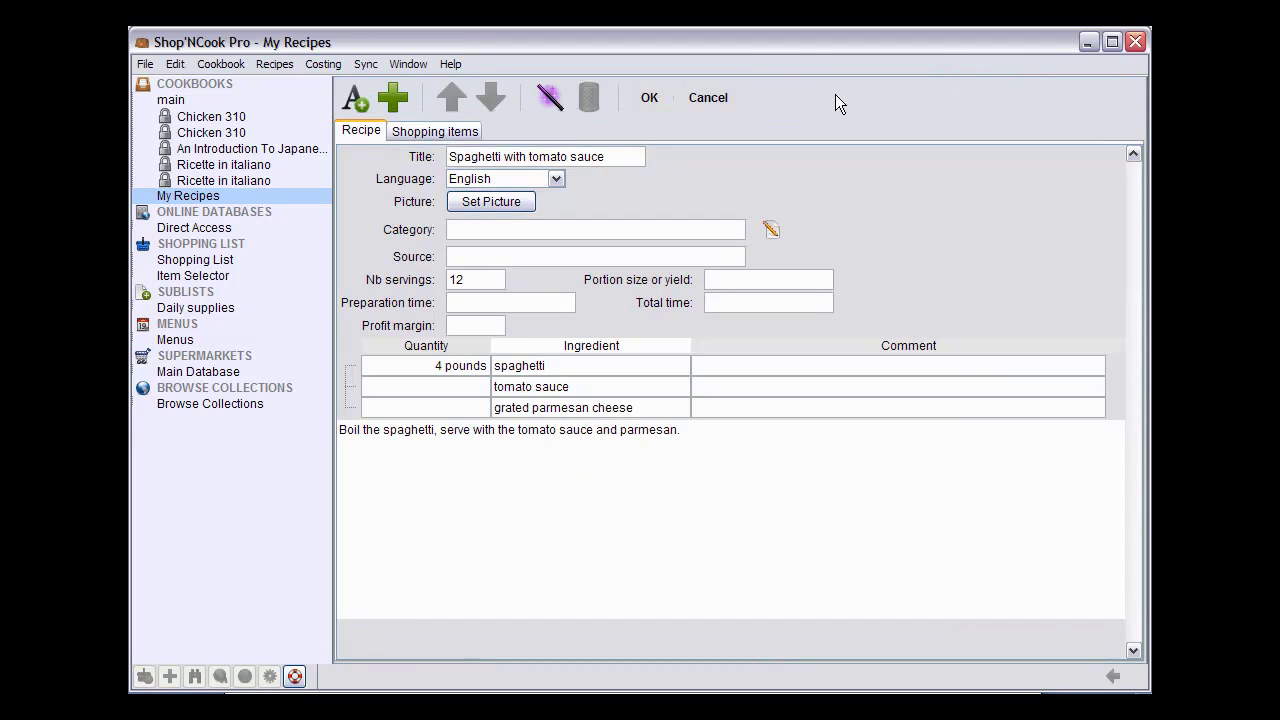
Set the tomato sauce quantity to '1 recipe' and save, giving $2.53 food cost per serving
click(480, 387)
text(recipe)
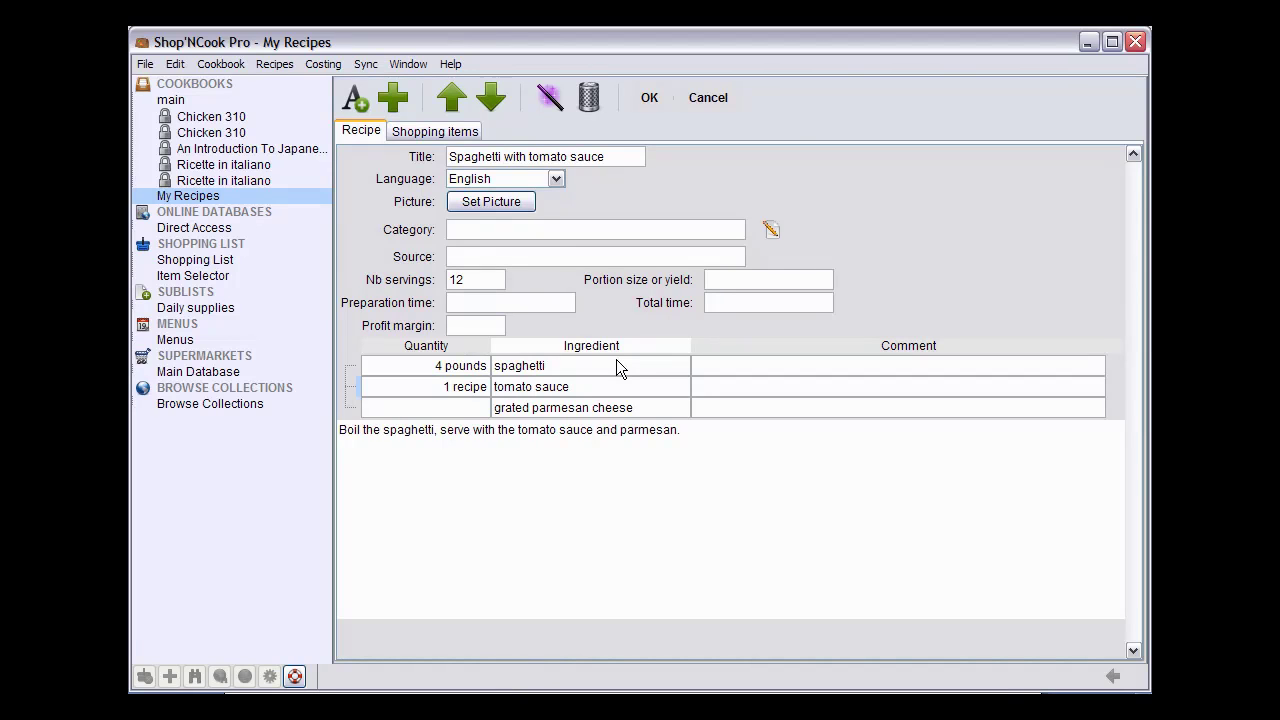
click(647, 98)
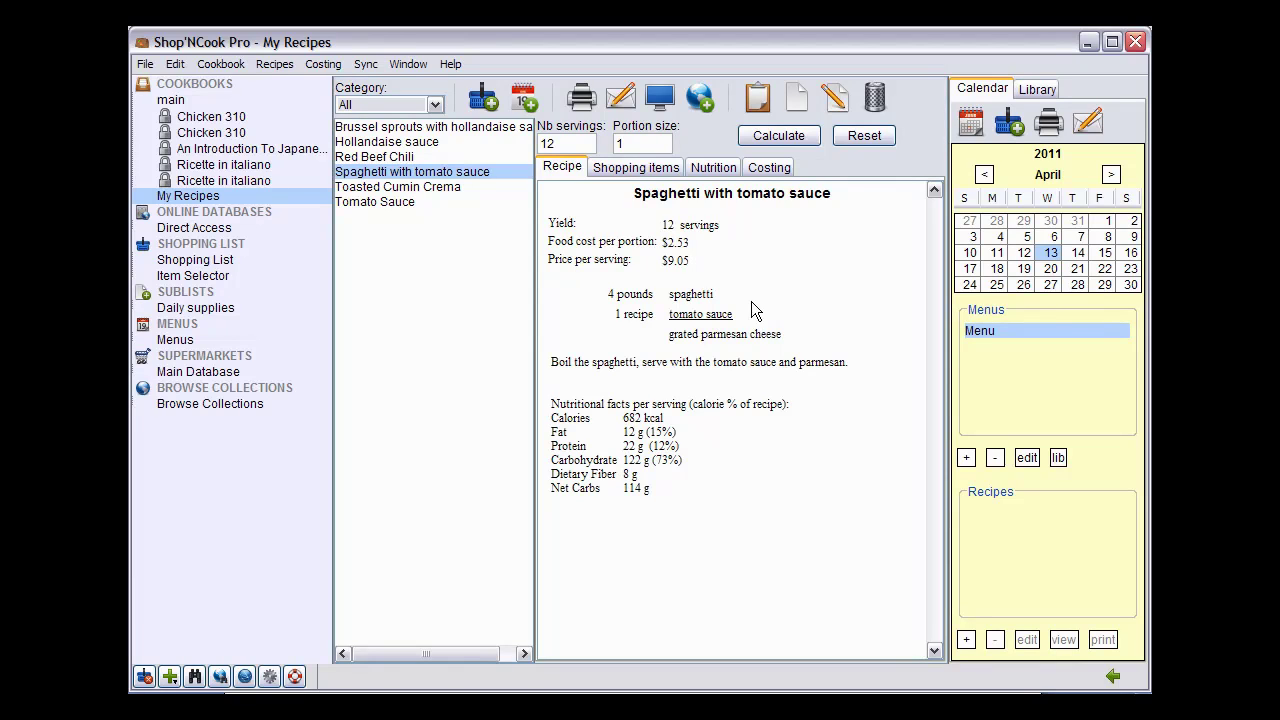
Check the spaghetti's shopping items with linked tomato sauce, then open Brussel sprouts with hollandaise sauce
click(639, 172)
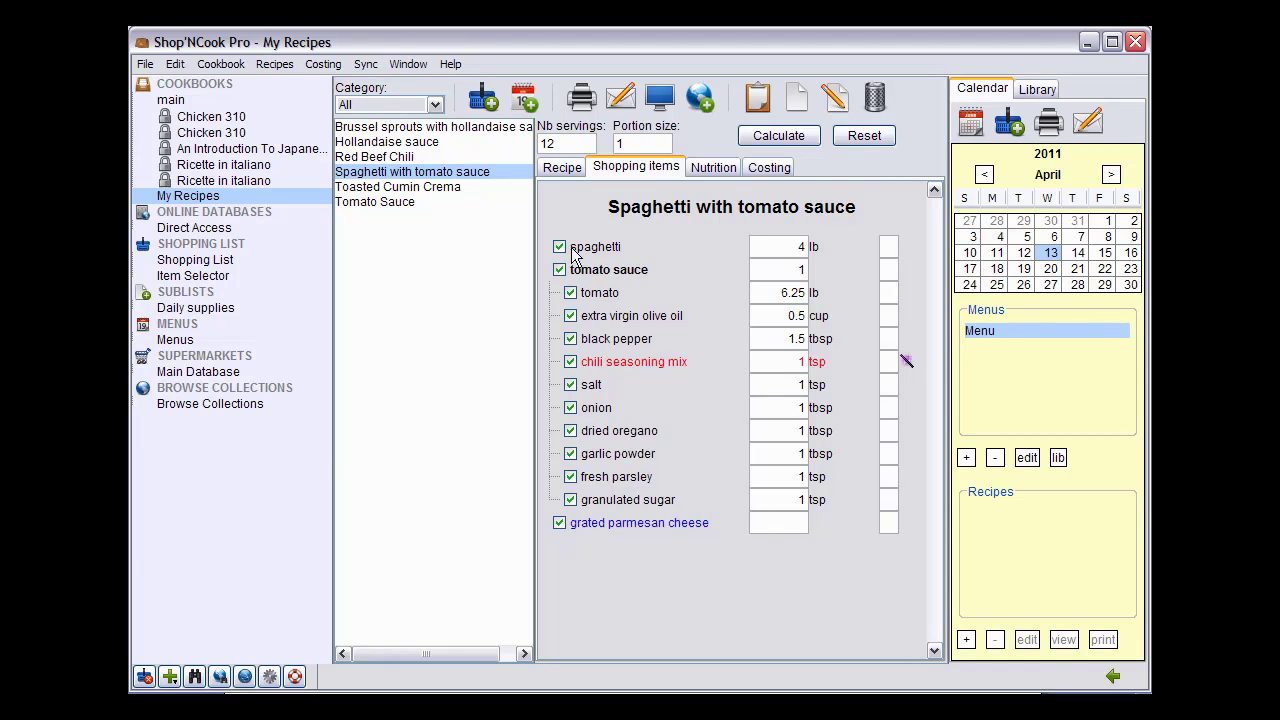
click(563, 170)
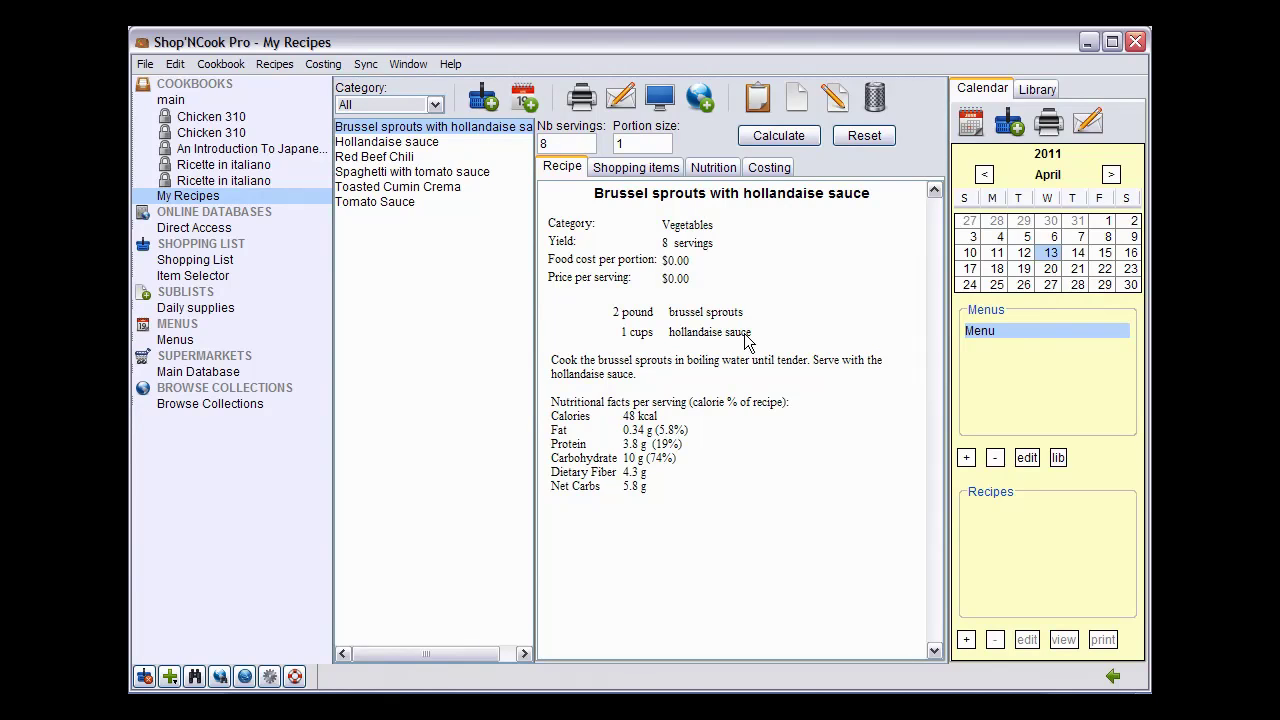
click(422, 148)
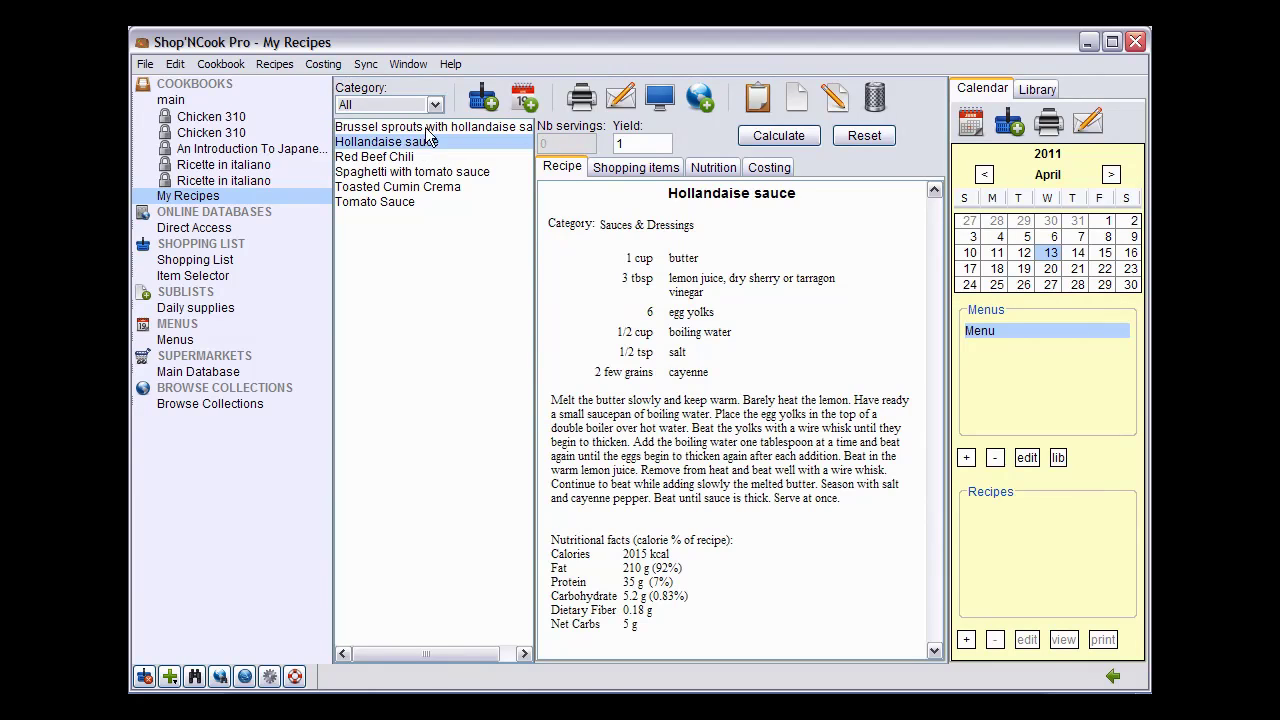
Check the Brussel sprouts shopping items, then open the Hollandaise sauce recipe (1 cup butter, 2015 kcal)
click(429, 128)
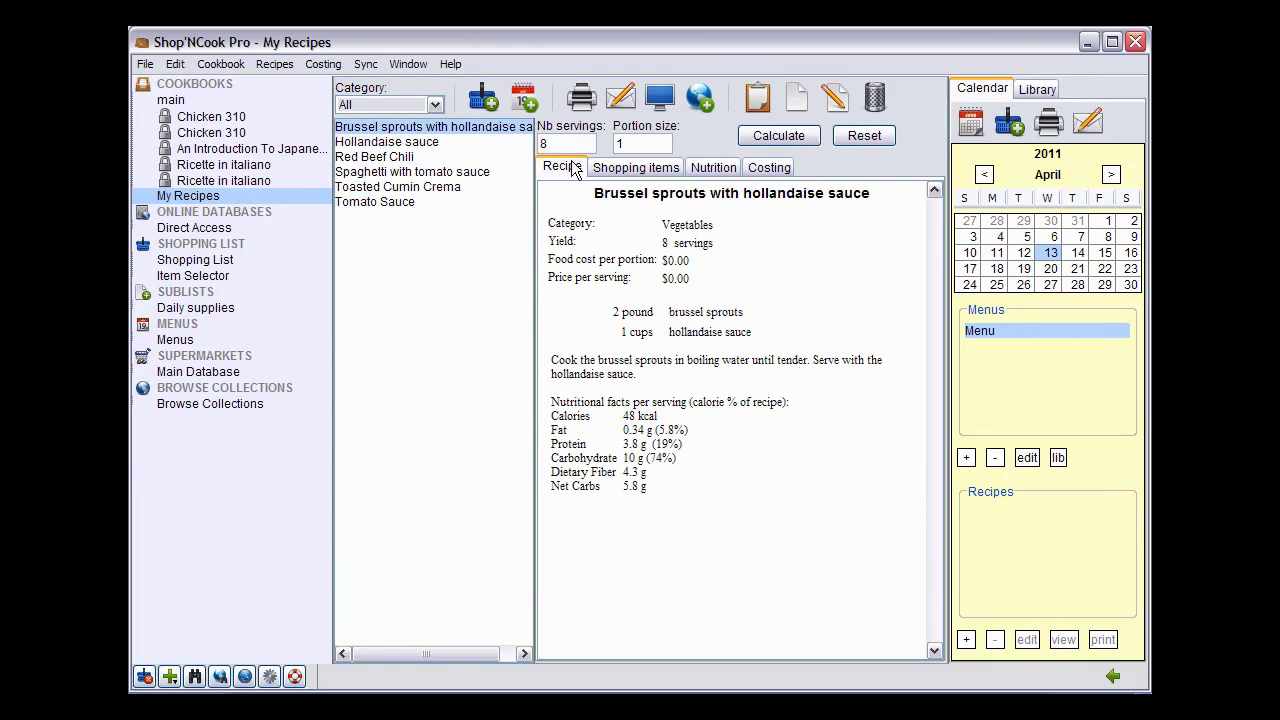
click(641, 170)
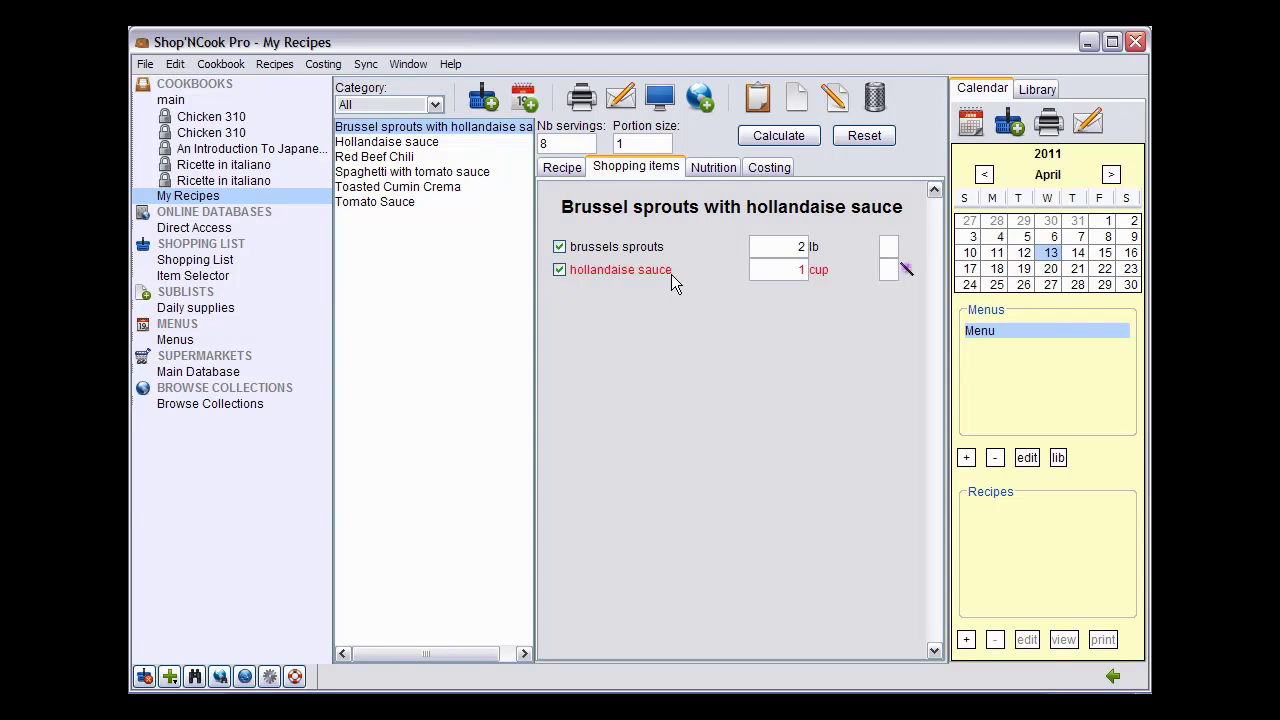
click(560, 170)
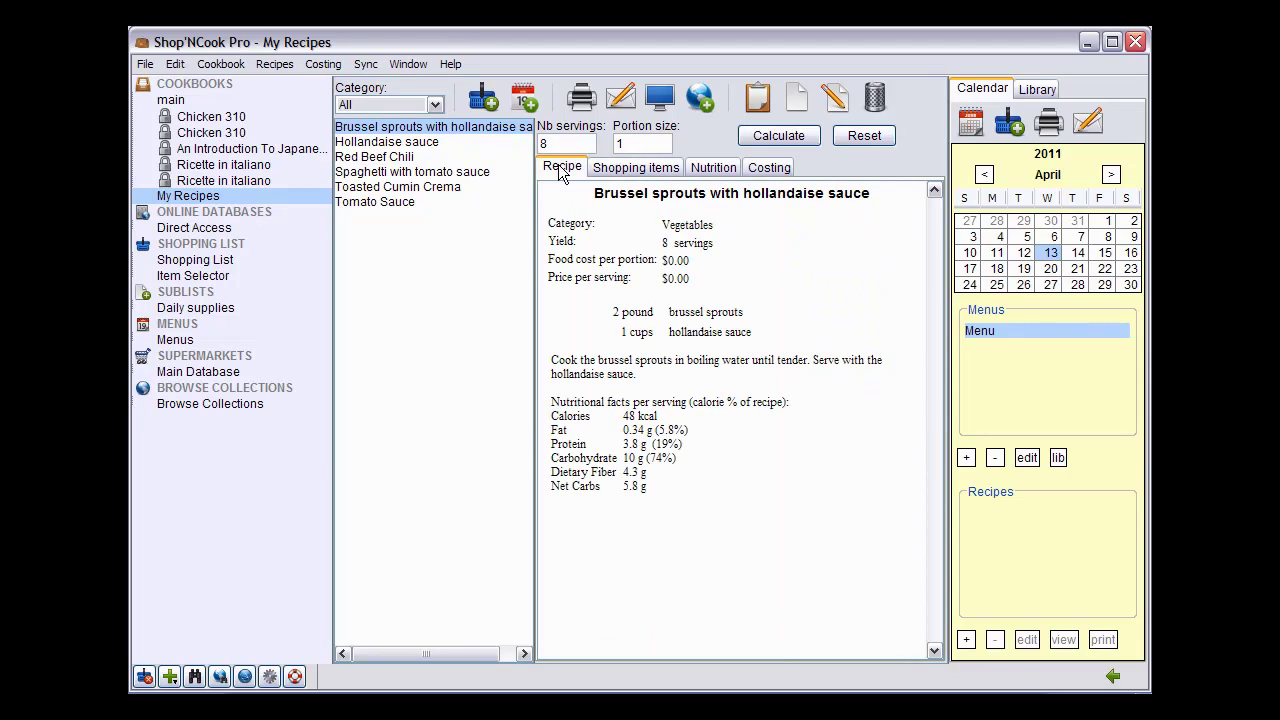
click(410, 149)
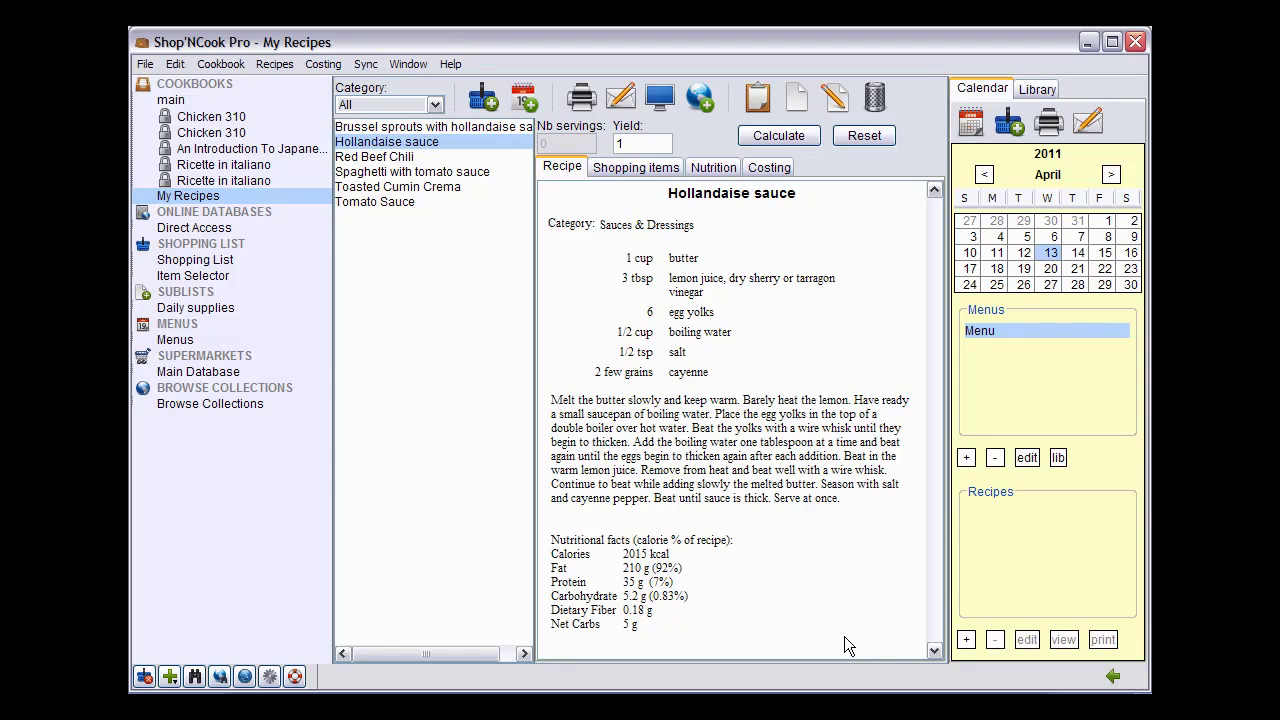
Set the Hollandaise sauce recipe's portion yield to 2 cups and save it
click(835, 97)
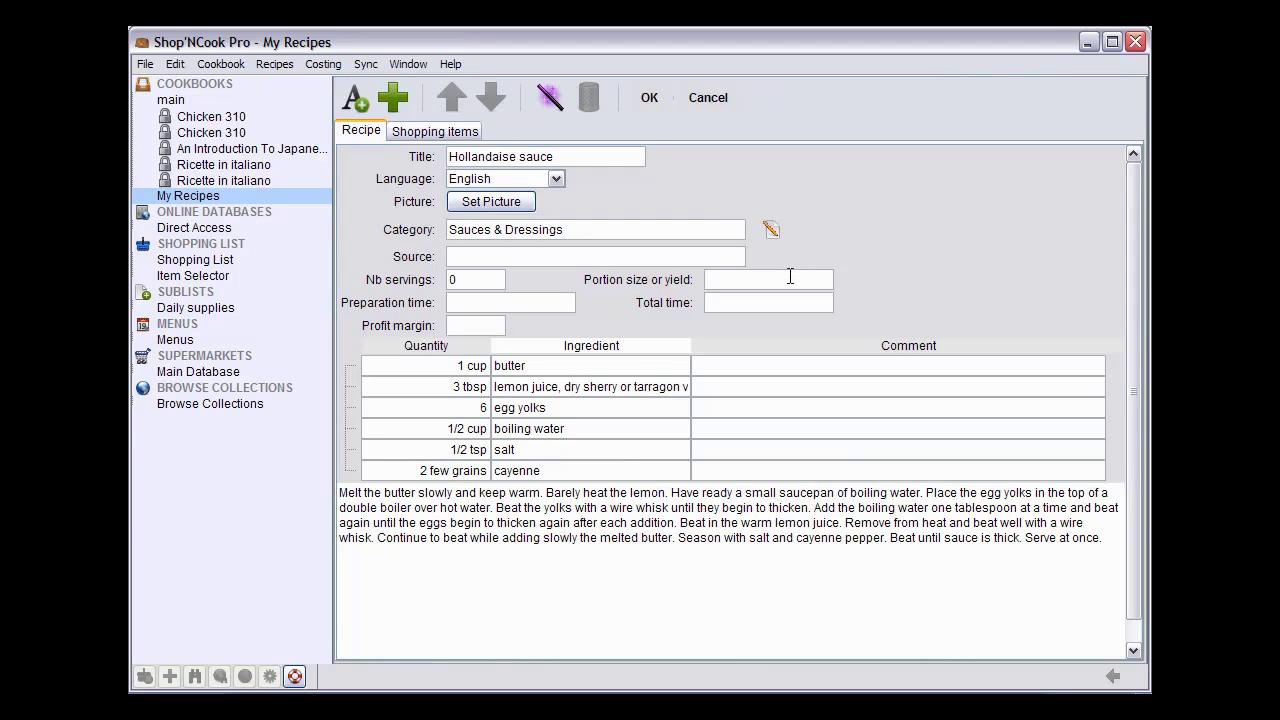
text(2 cups)
click(652, 100)
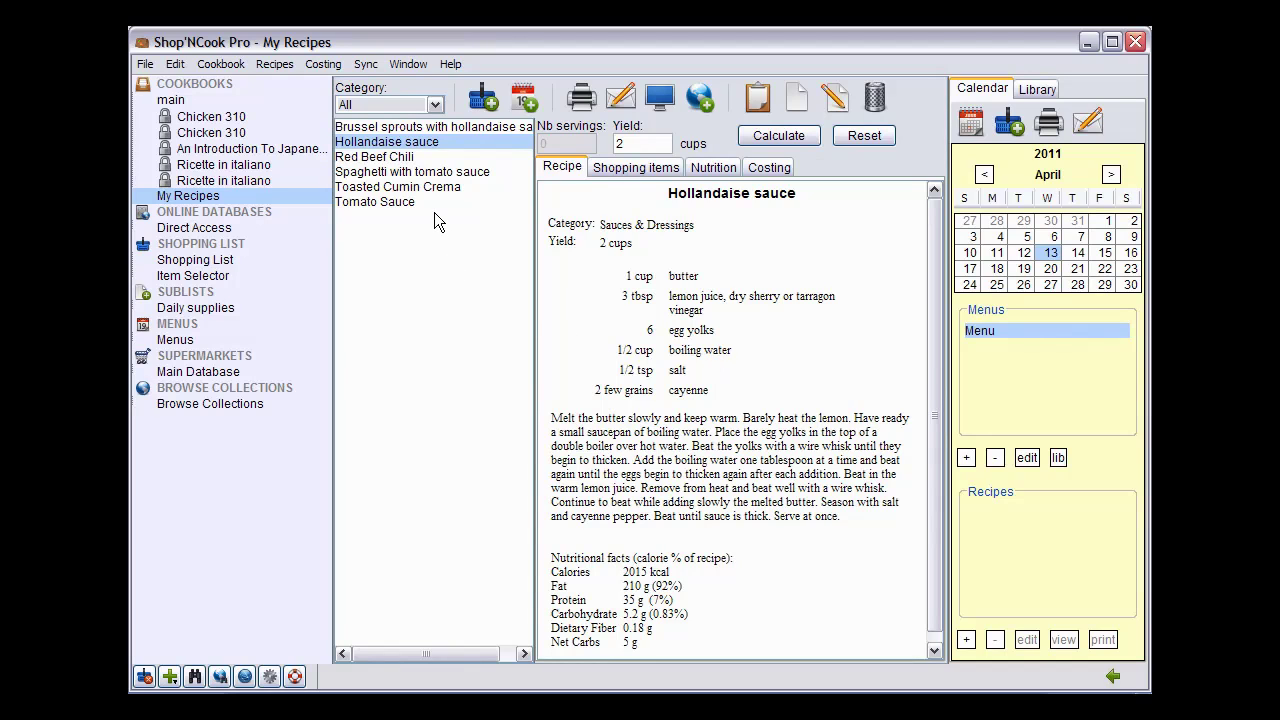
click(404, 128)
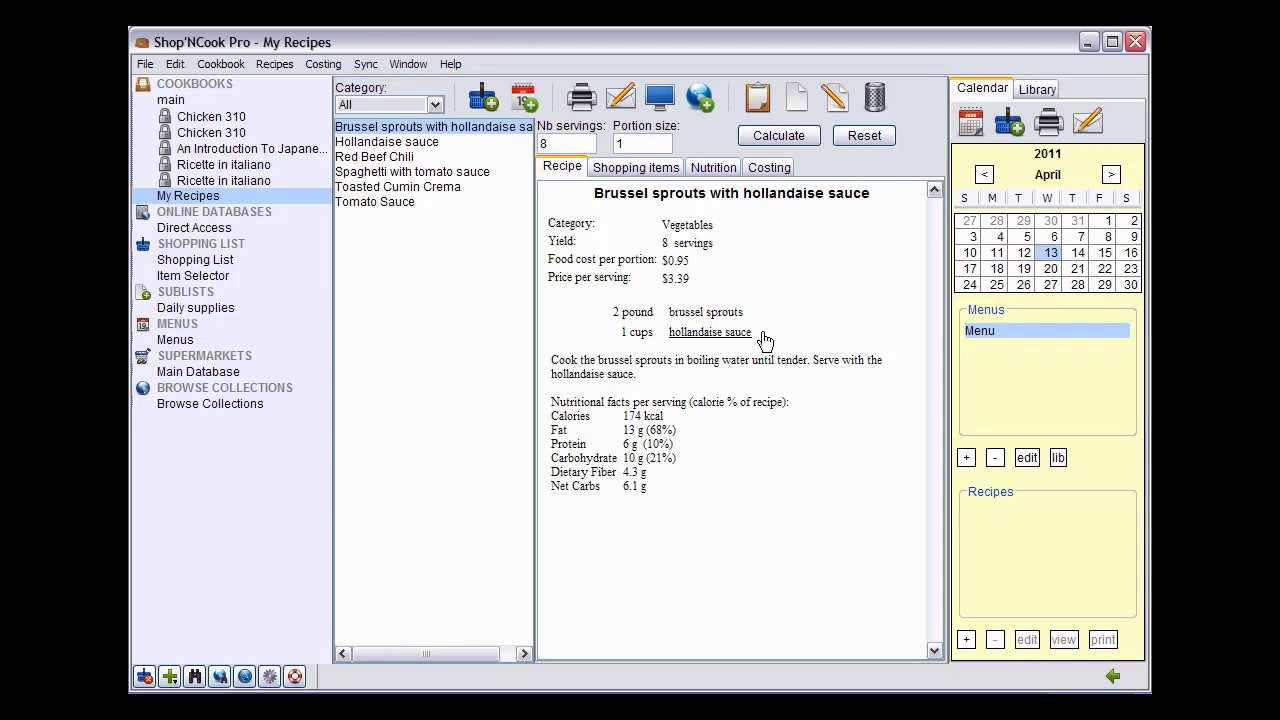
Open the Hollandaise sauce sub-recipe linked in Brussel sprouts, shown scaled to 1 cup
click(717, 335)
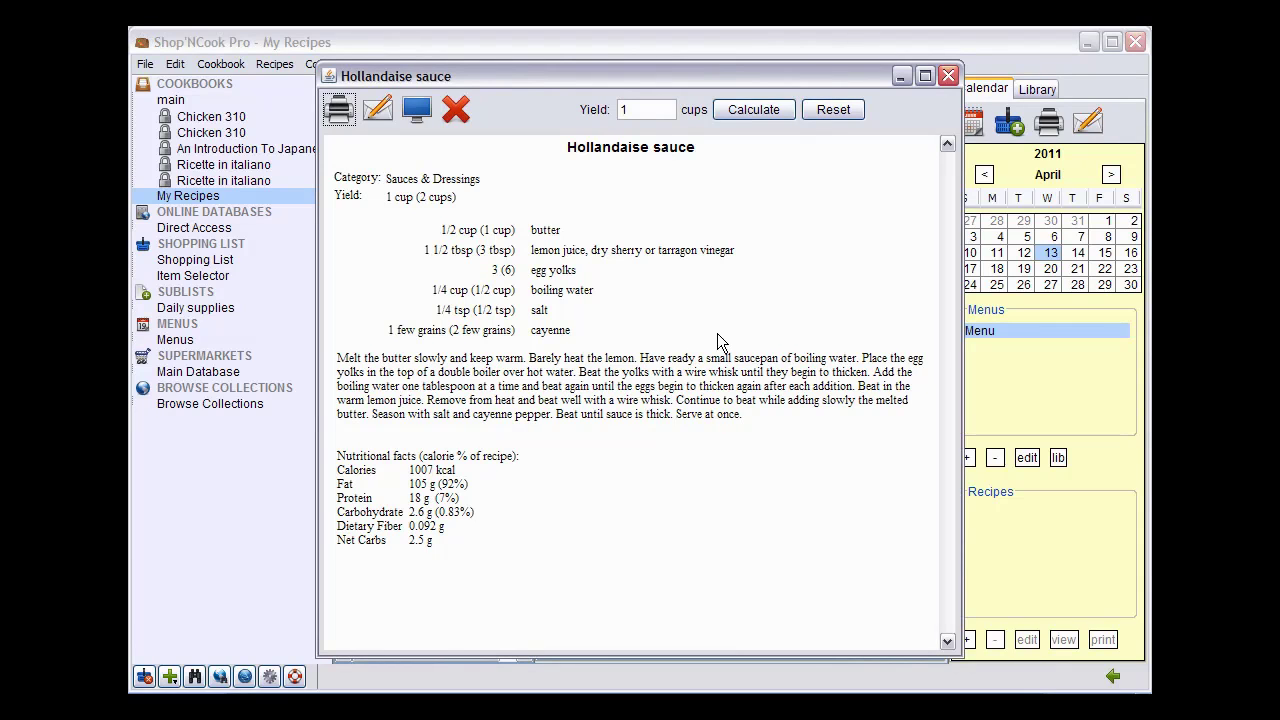
click(455, 110)
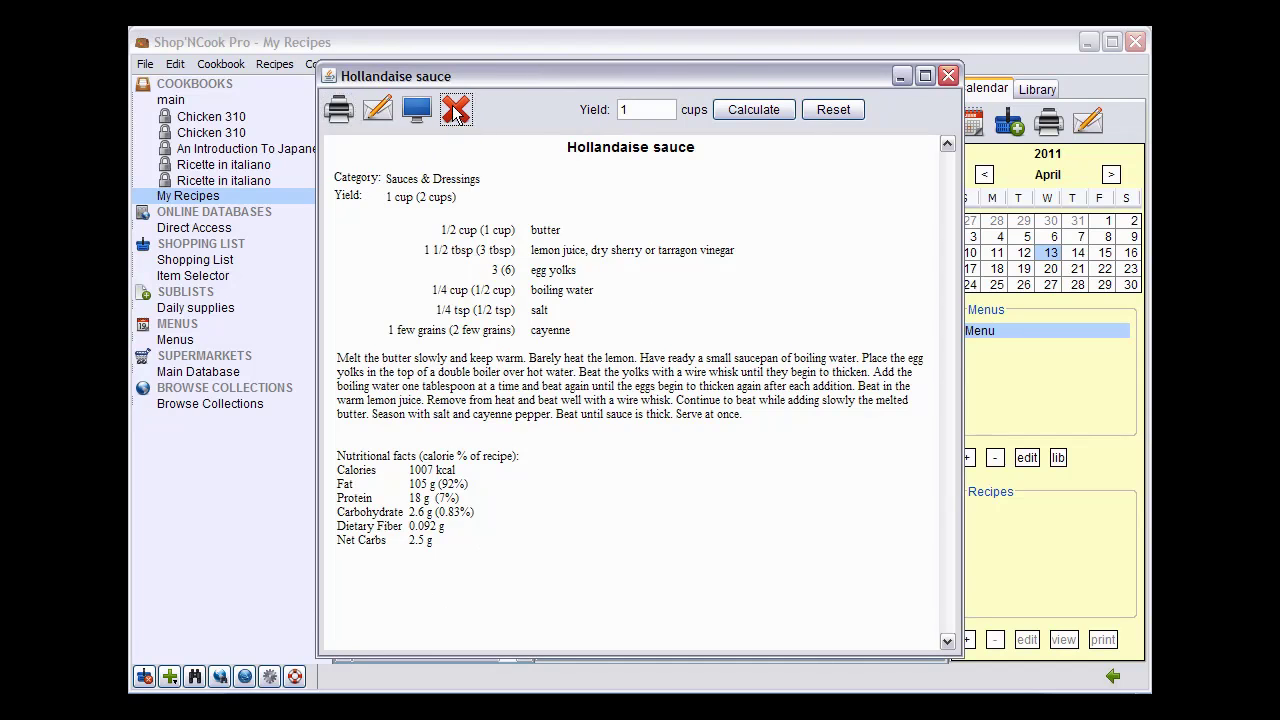